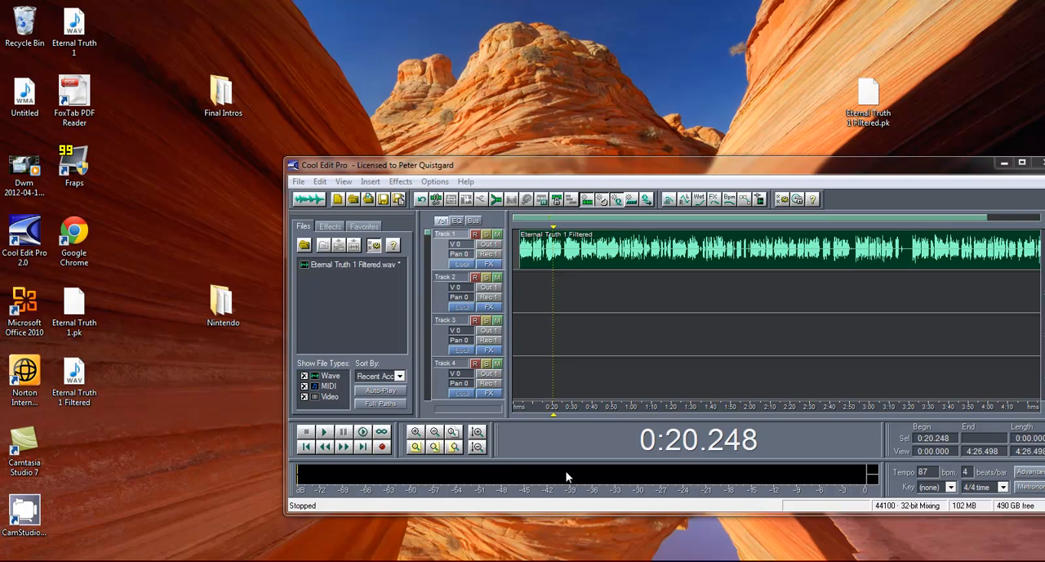
- Dismiss the Windows performance notification and maximize the audio editor window
mouse_move(31, 473)
mouse_down()
mouse_move(49, 473)
mouse_move(34, 470)
mouse_up()
click(119, 475)
drag(574, 156, 400, 85)
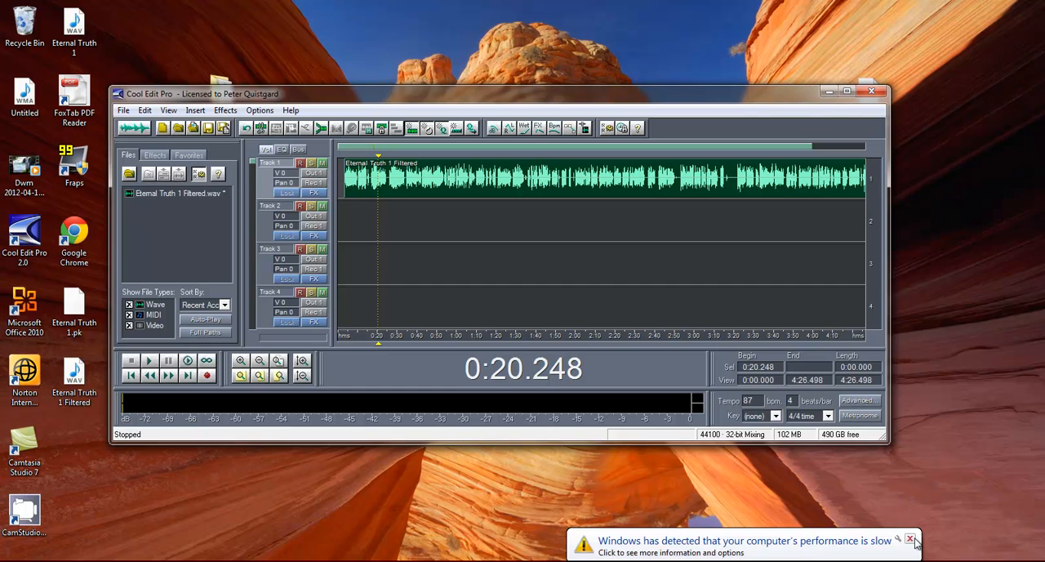
click(909, 539)
double_click(378, 94)
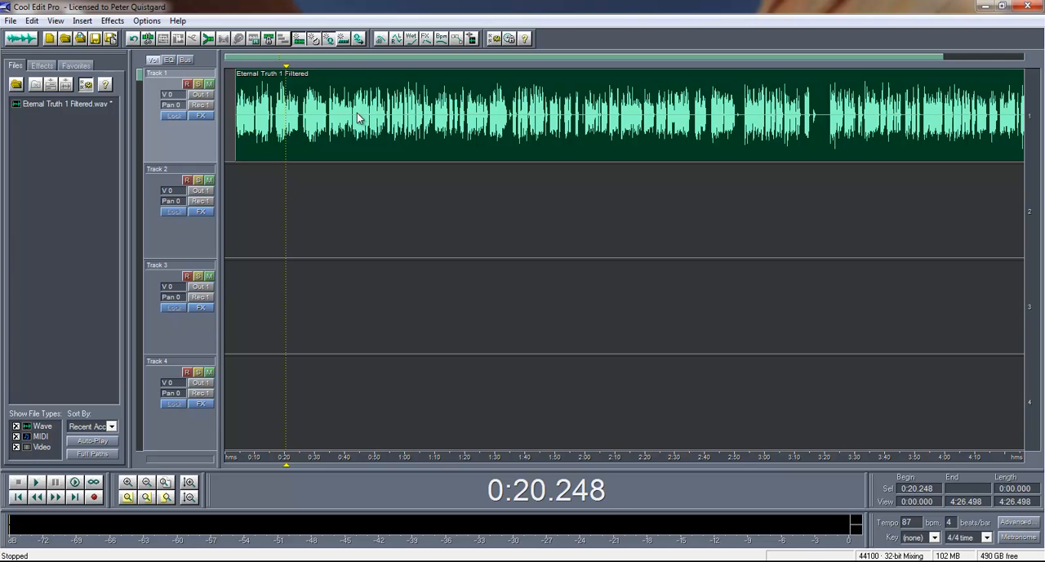
- Play a short part of the Eternal Truth 1 Filtered clip on Track 1 from its start at 0:03.504
click(356, 118)
click(324, 123)
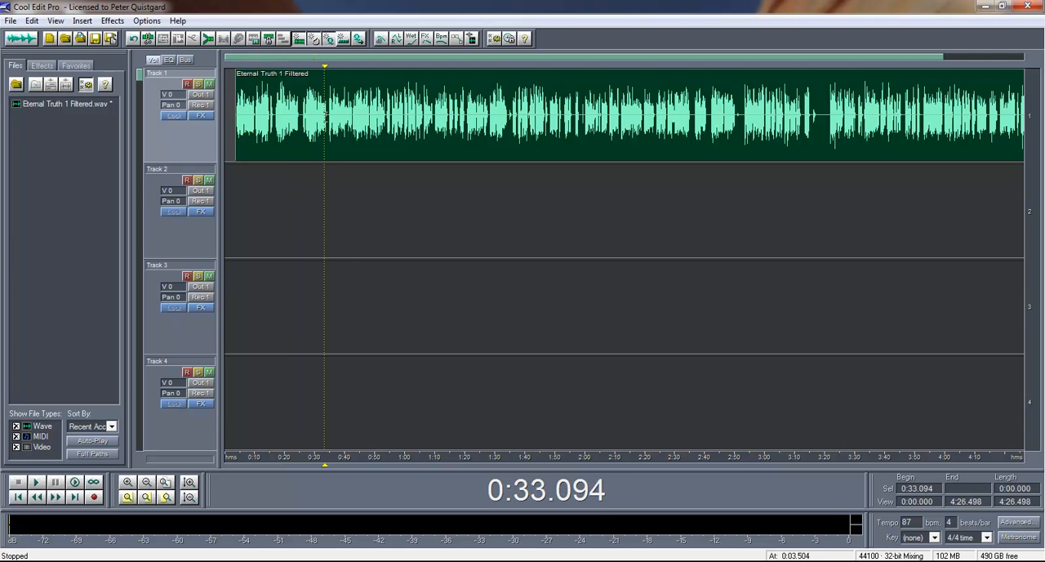
click(235, 118)
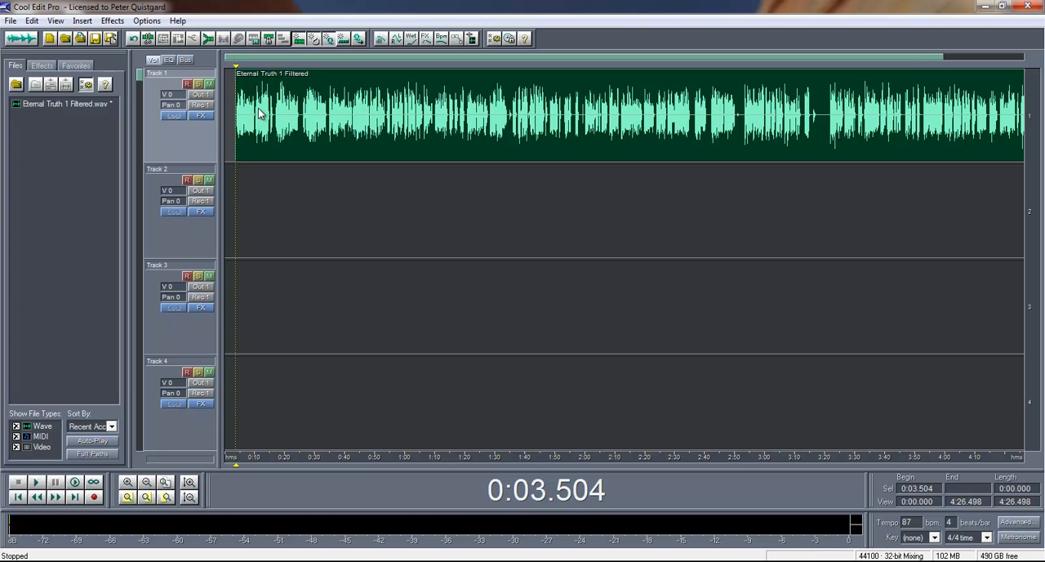
key(space)
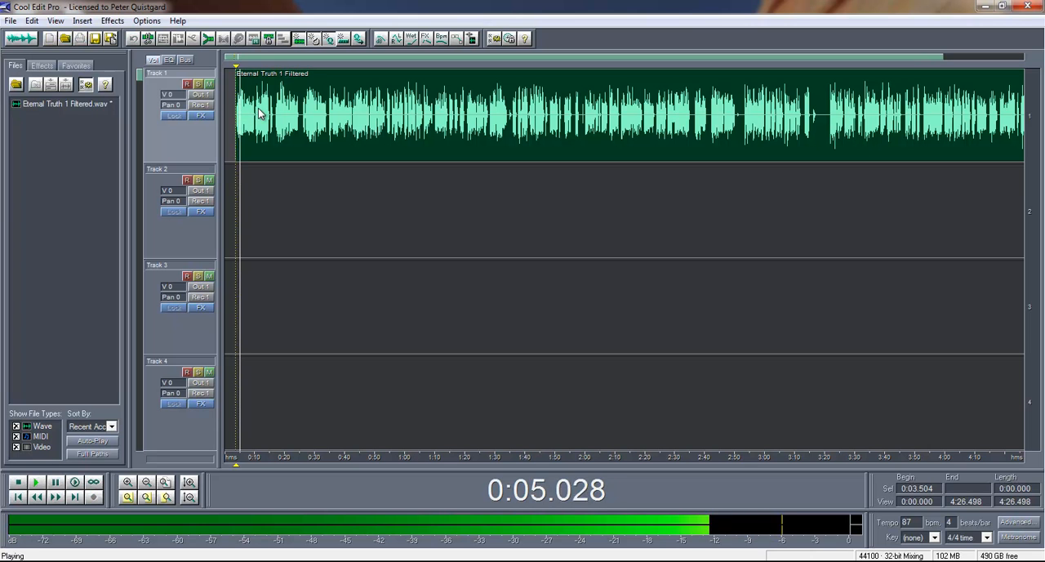
key(space)
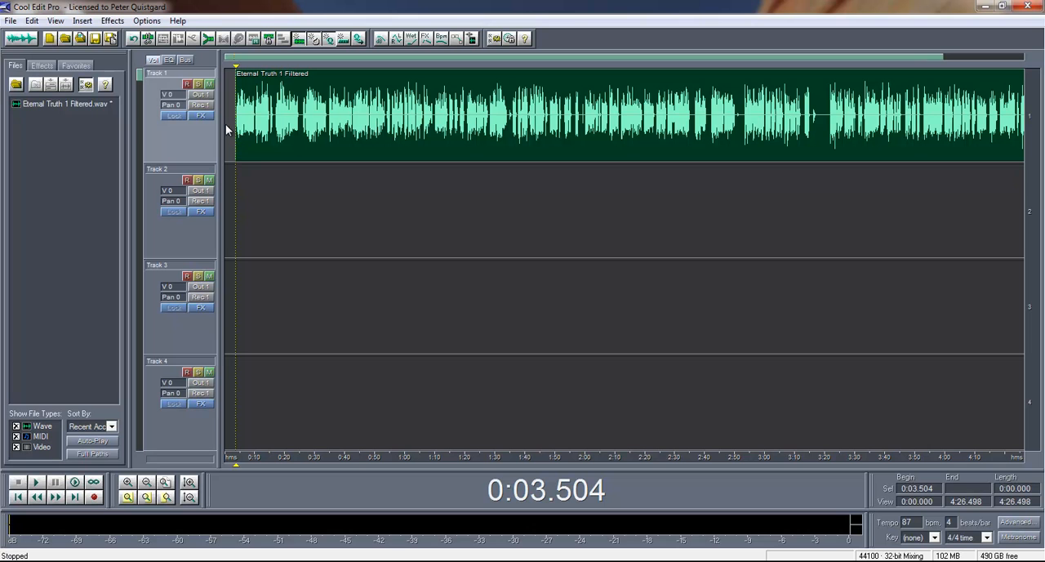
- Add Eternal Truth Curtis Intro 2 from the desktop's Final Intros folder to Track 2 at the start of the timeline
click(76, 106)
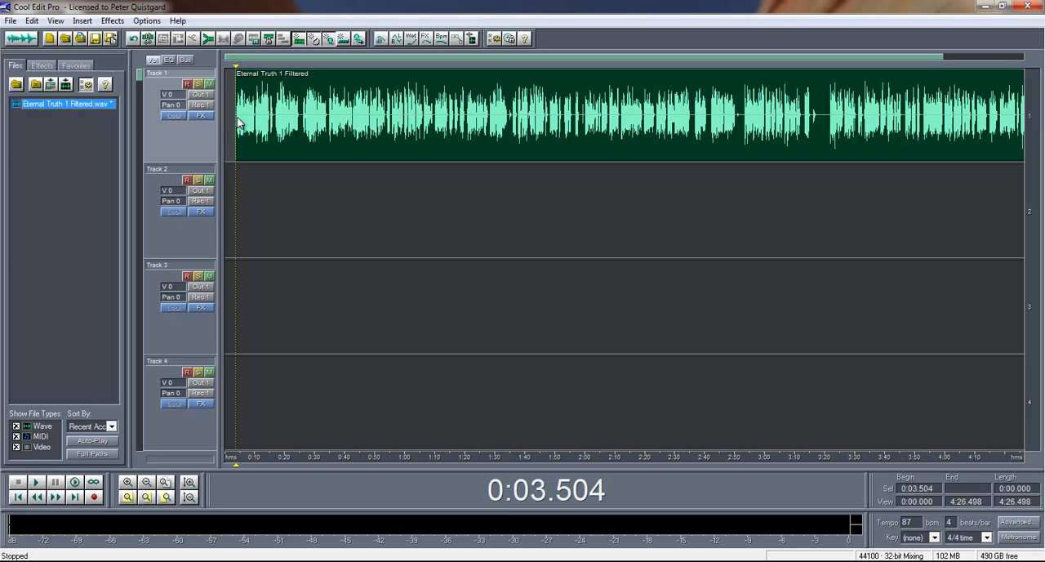
double_click(371, 13)
drag(359, 98, 571, 92)
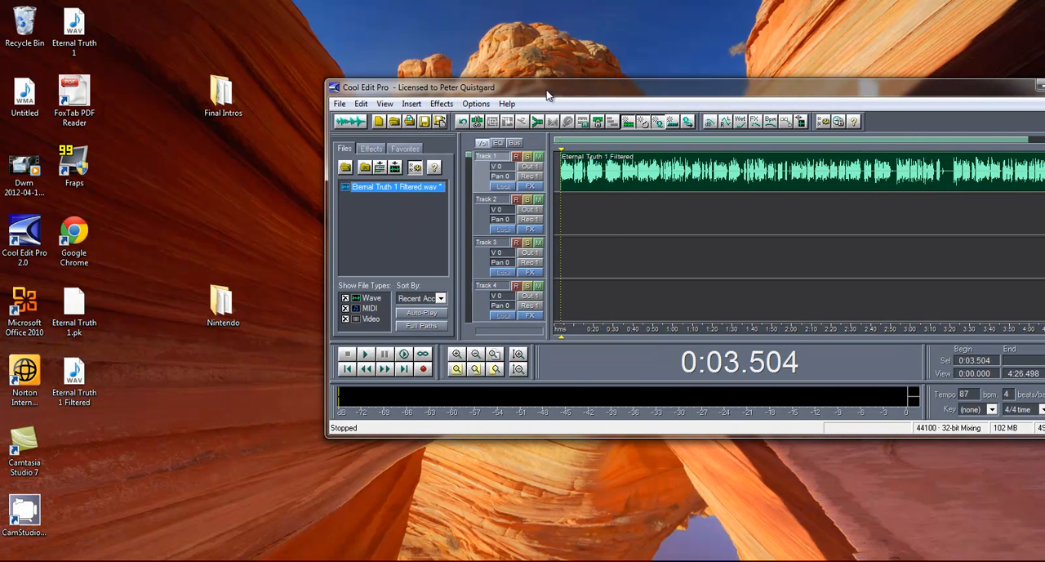
double_click(220, 102)
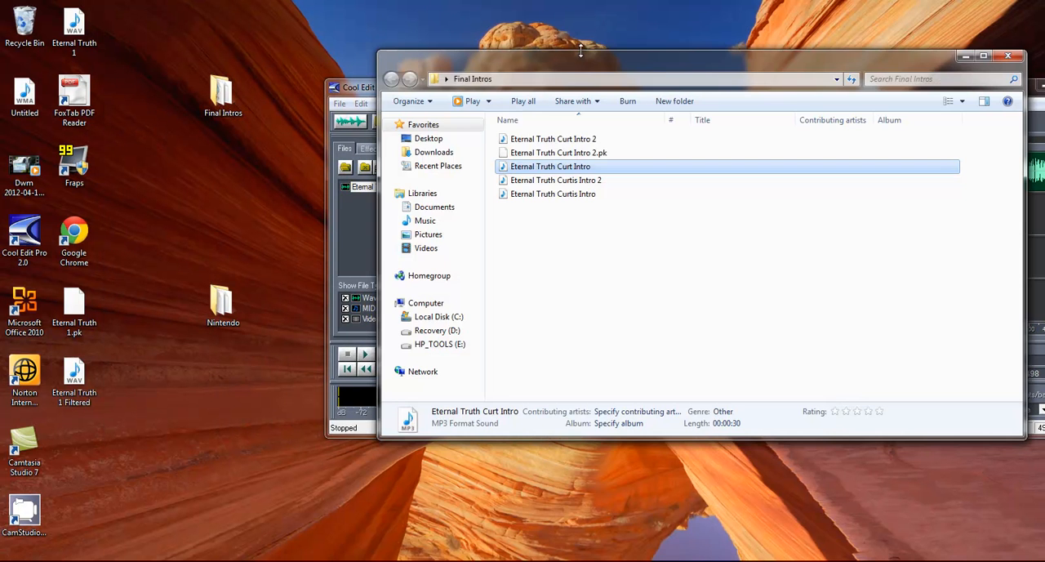
drag(582, 50, 220, 264)
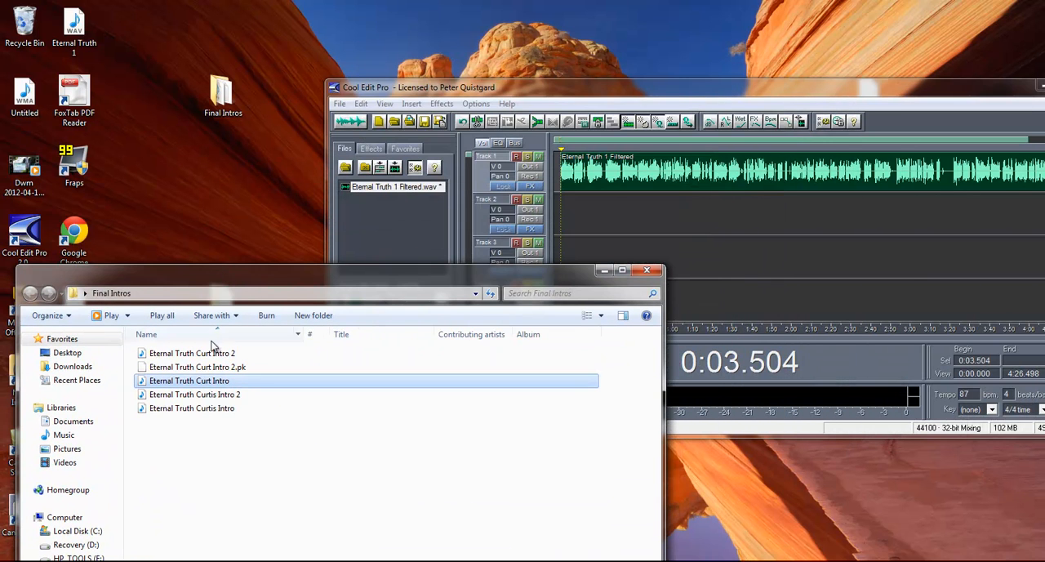
click(195, 394)
drag(194, 394, 554, 213)
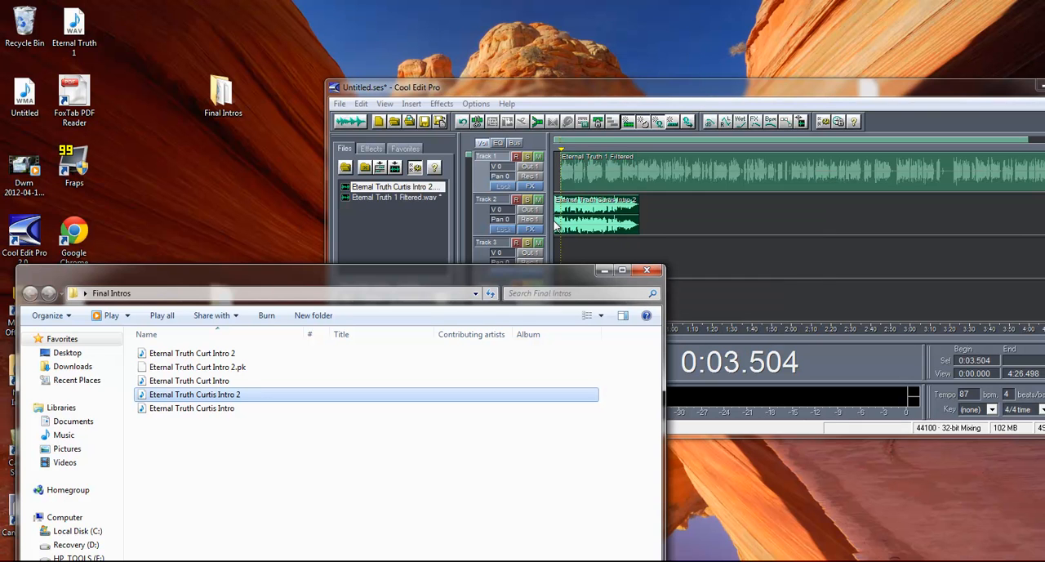
drag(611, 89, 433, 89)
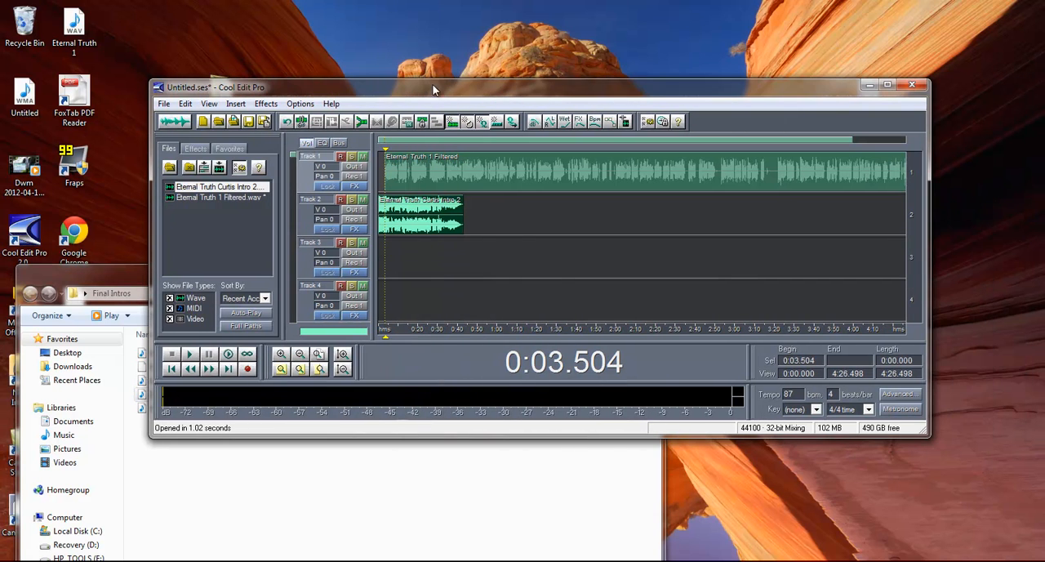
- Play Track 1 and Track 2 together from 0:00.000 for a few seconds, and stop playback
click(403, 178)
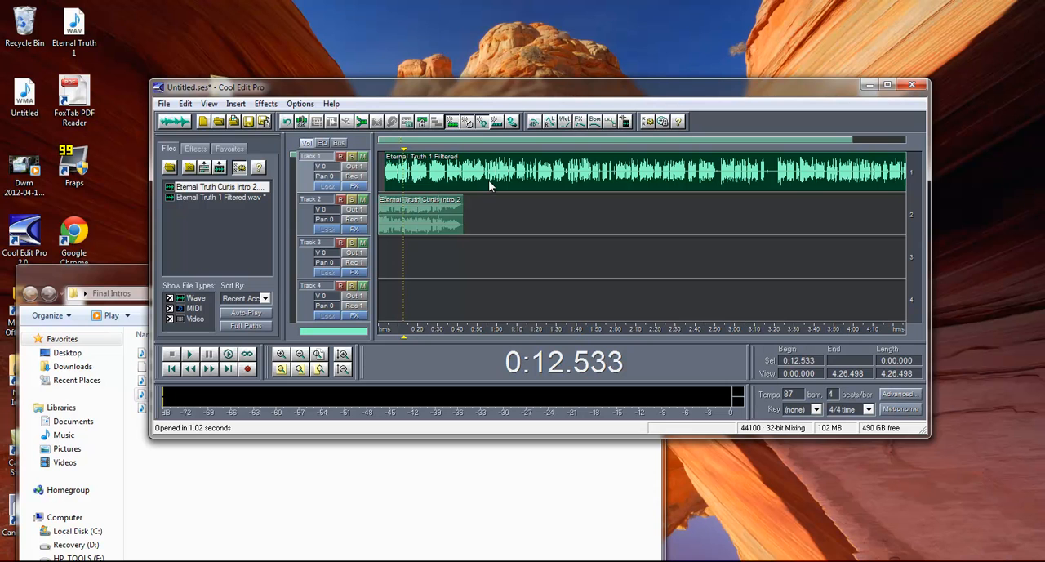
drag(393, 183, 450, 181)
click(450, 181)
click(390, 178)
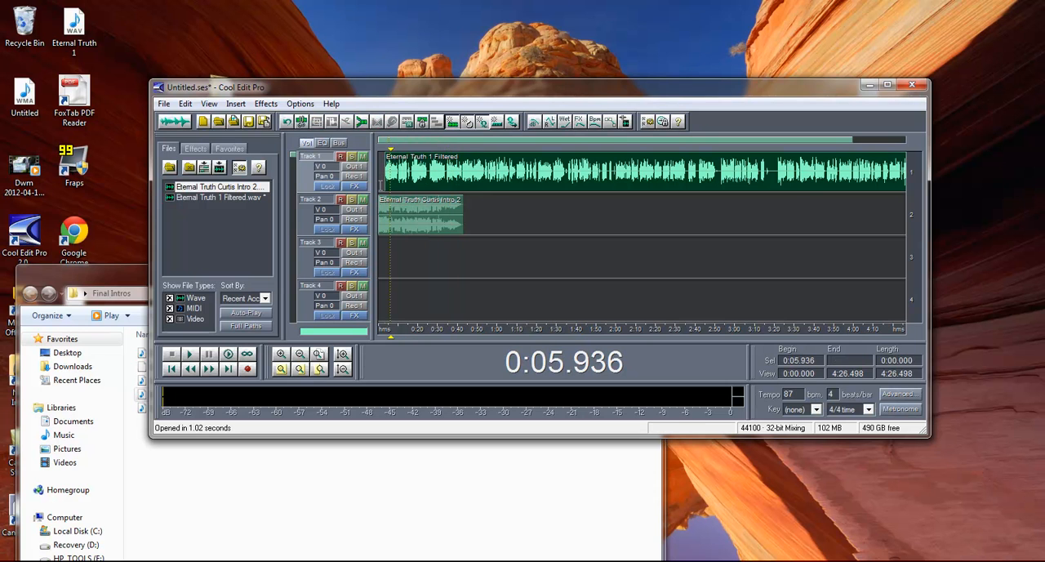
click(380, 196)
key(space)
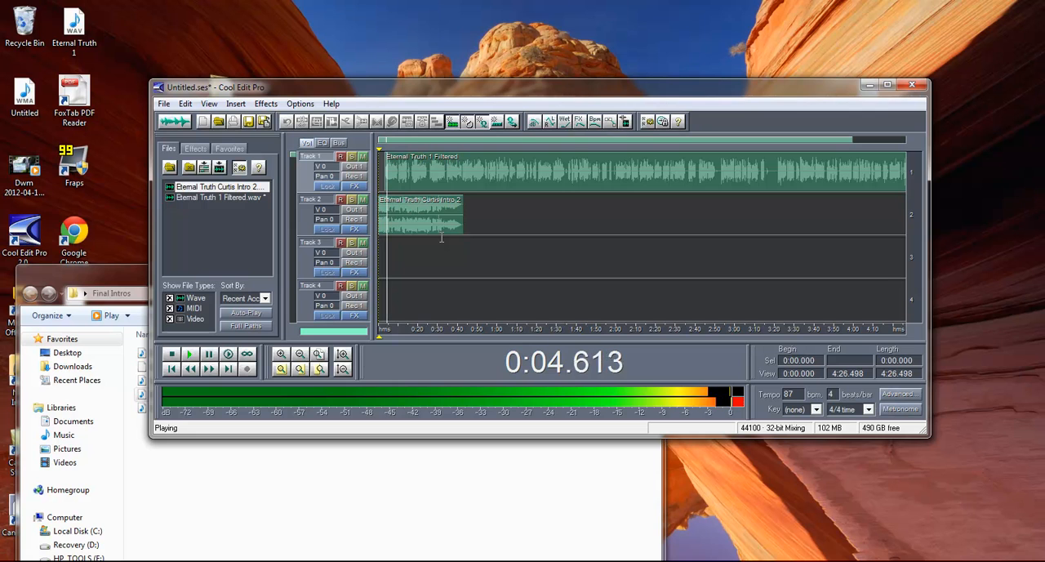
key(space)
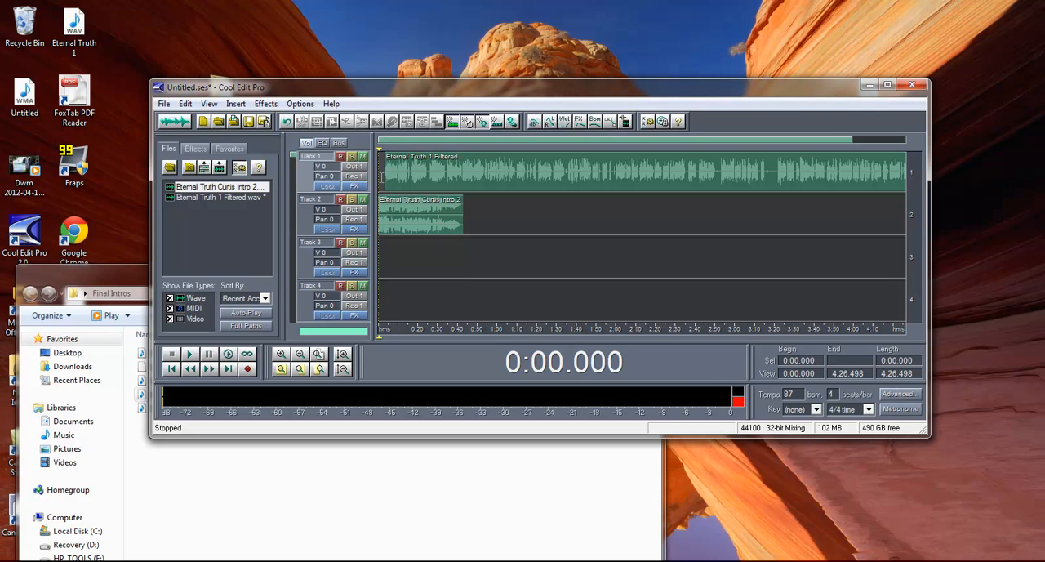
- Examine how the Track 2 intro overlaps the start of the Track 1 recording, and check the end of that recording
click(389, 181)
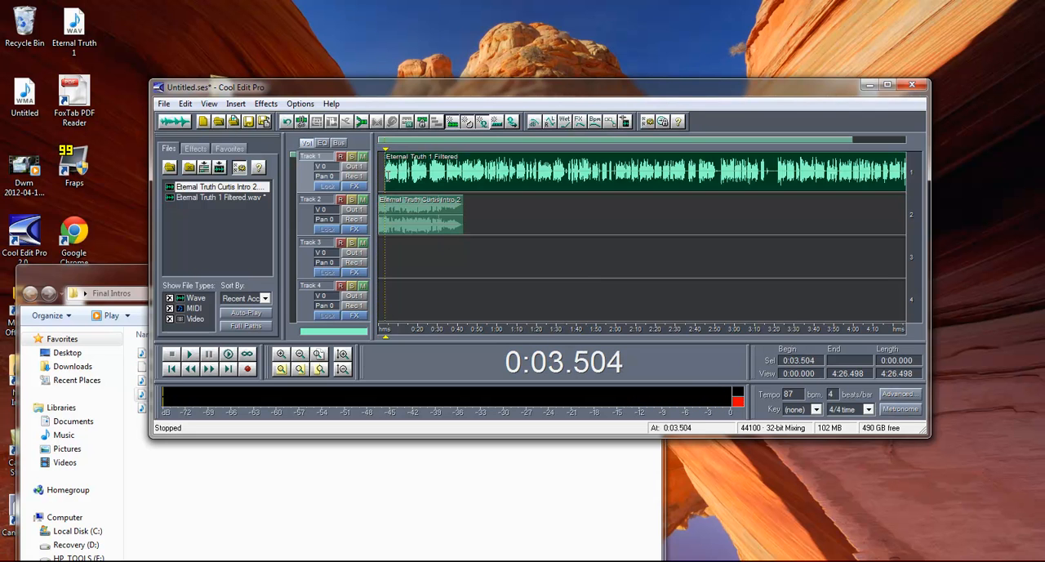
click(439, 217)
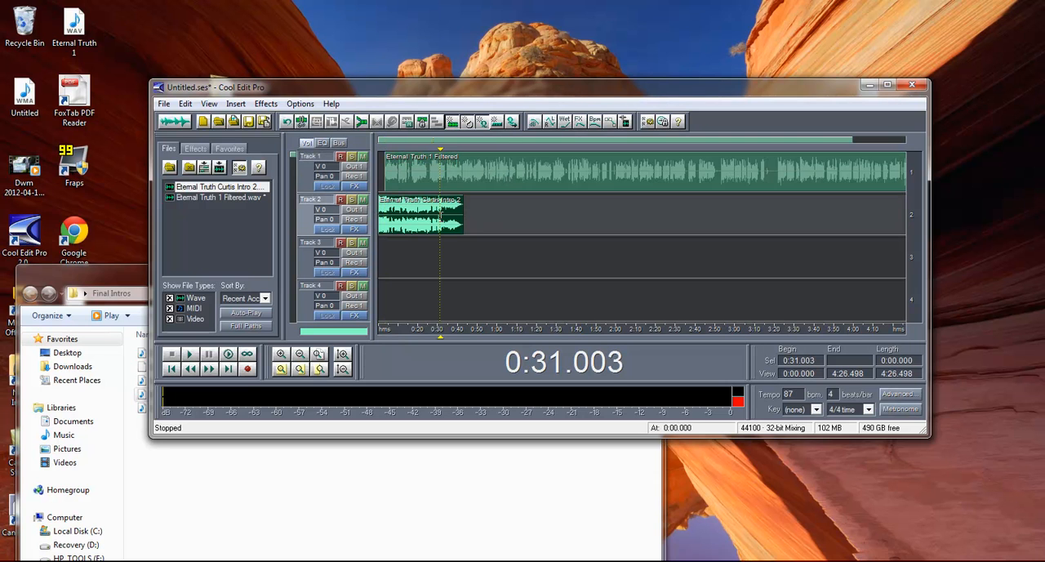
click(452, 214)
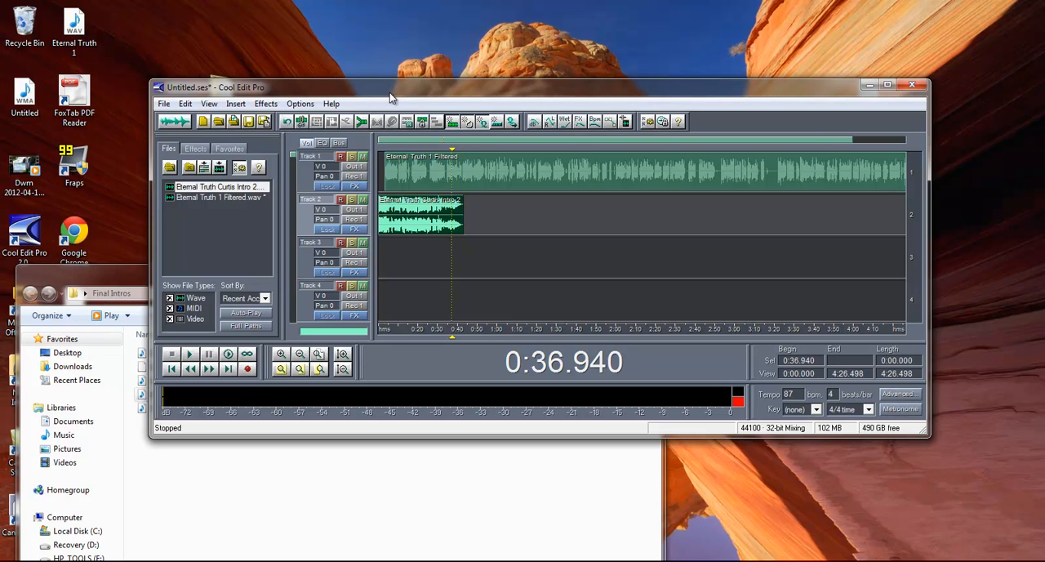
drag(389, 92, 323, 91)
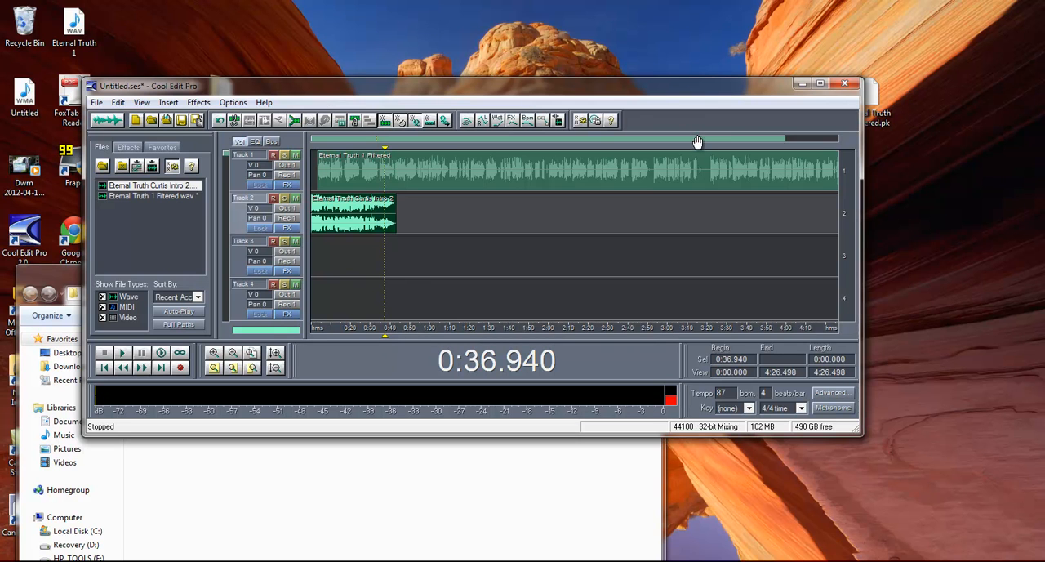
drag(696, 139, 777, 138)
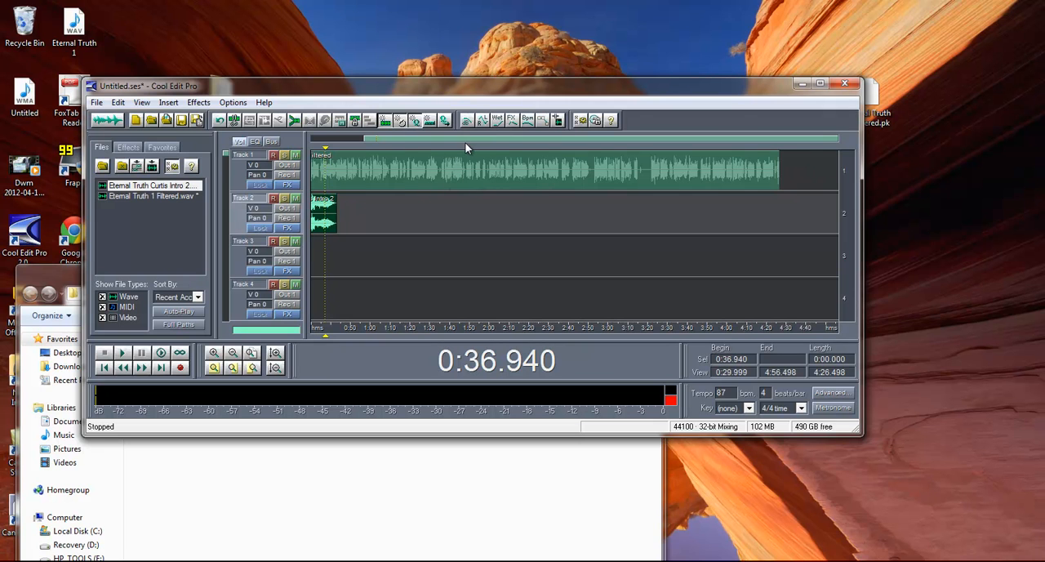
drag(465, 142, 392, 140)
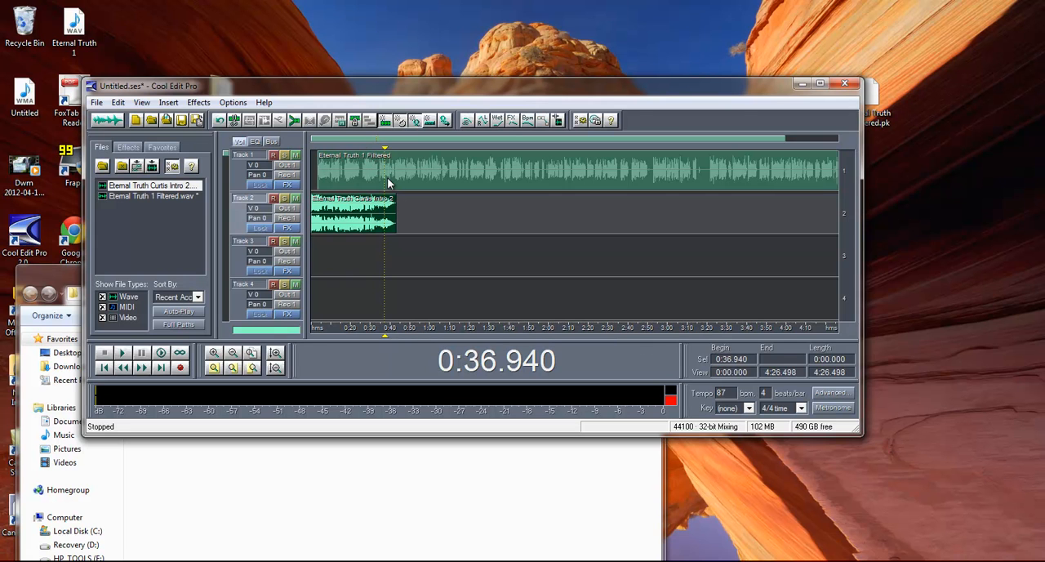
click(389, 182)
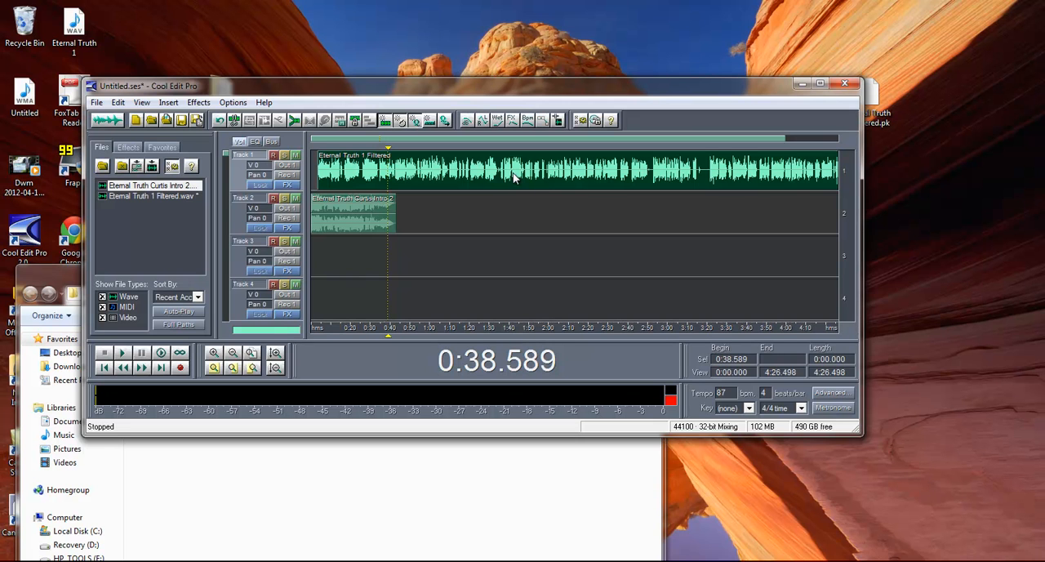
- Close the Final Intros folder window, keeping the audio session open
drag(411, 86, 482, 302)
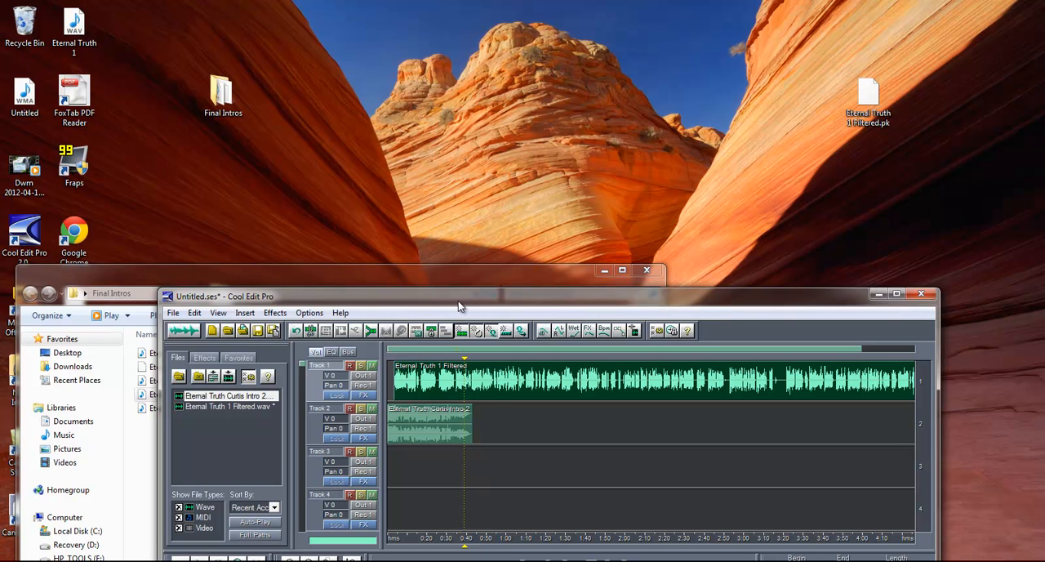
drag(459, 301, 484, 54)
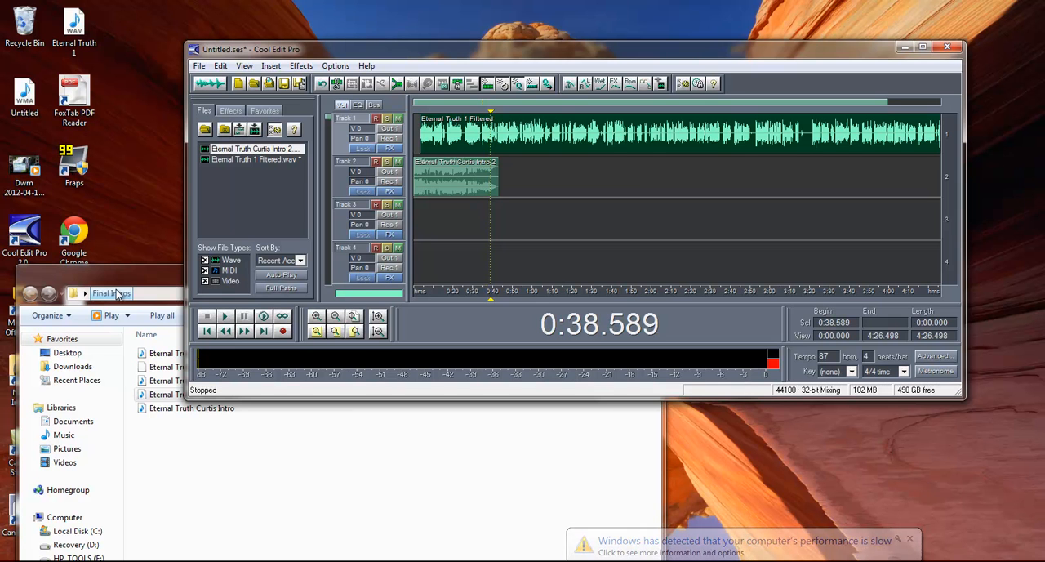
drag(131, 280, 441, 376)
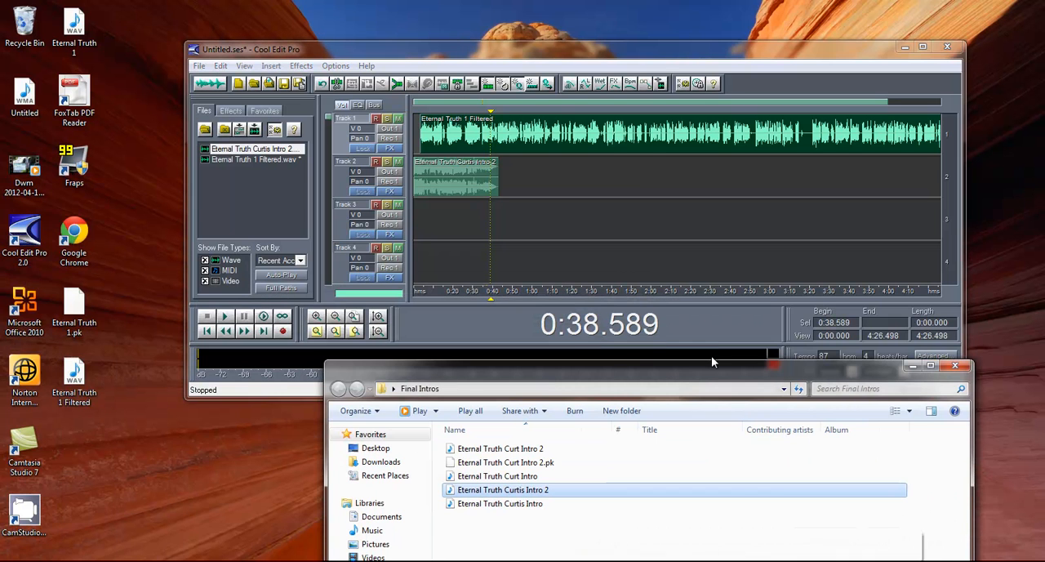
click(954, 367)
- Launch Fraps from the desktop and bring up its settings window over the audio session
double_click(80, 168)
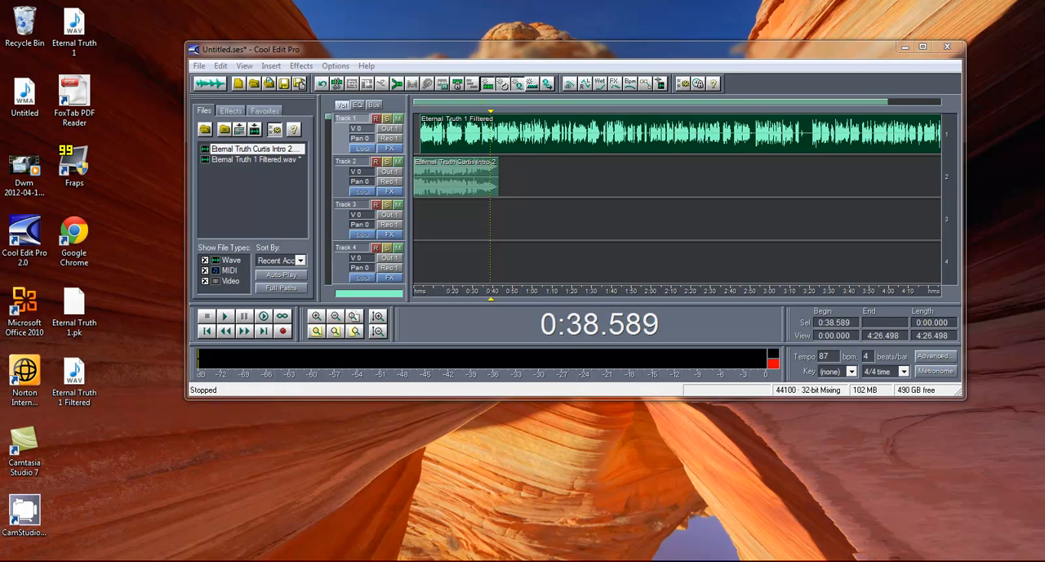
click(374, 516)
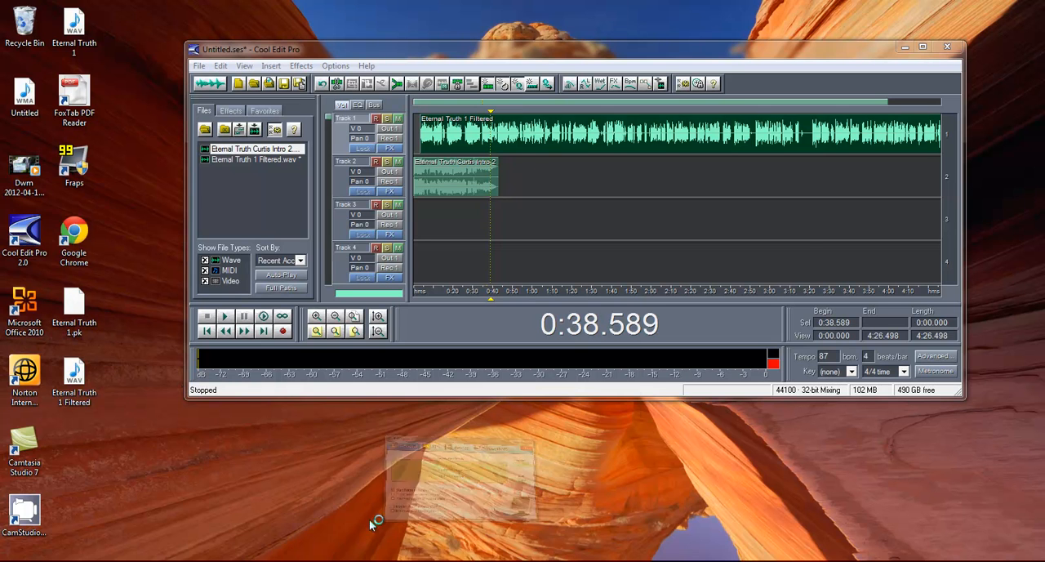
drag(531, 214, 318, 266)
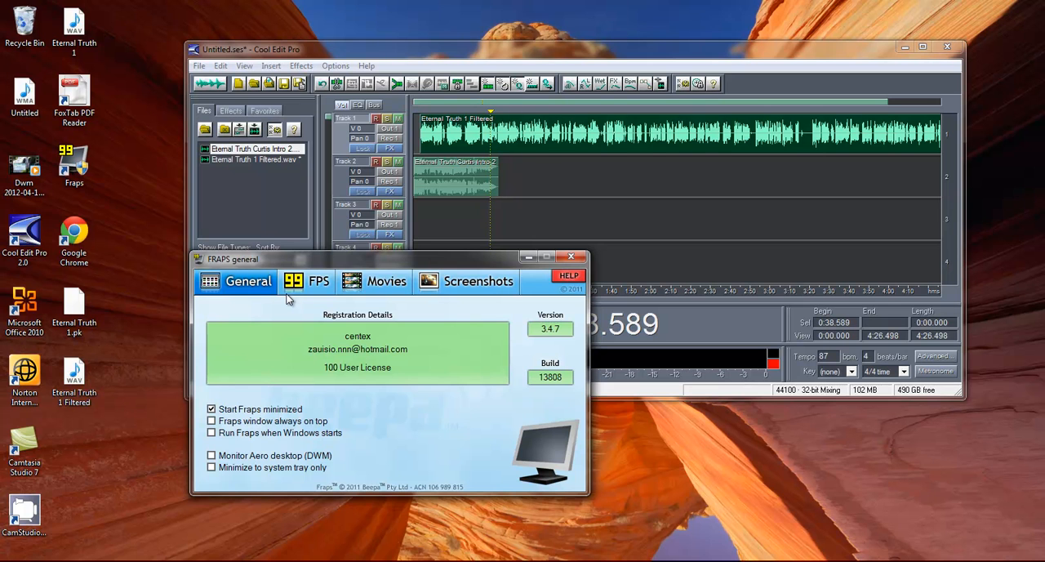
- Look through the General, FPS, Movies and Screenshots settings in Fraps
click(296, 283)
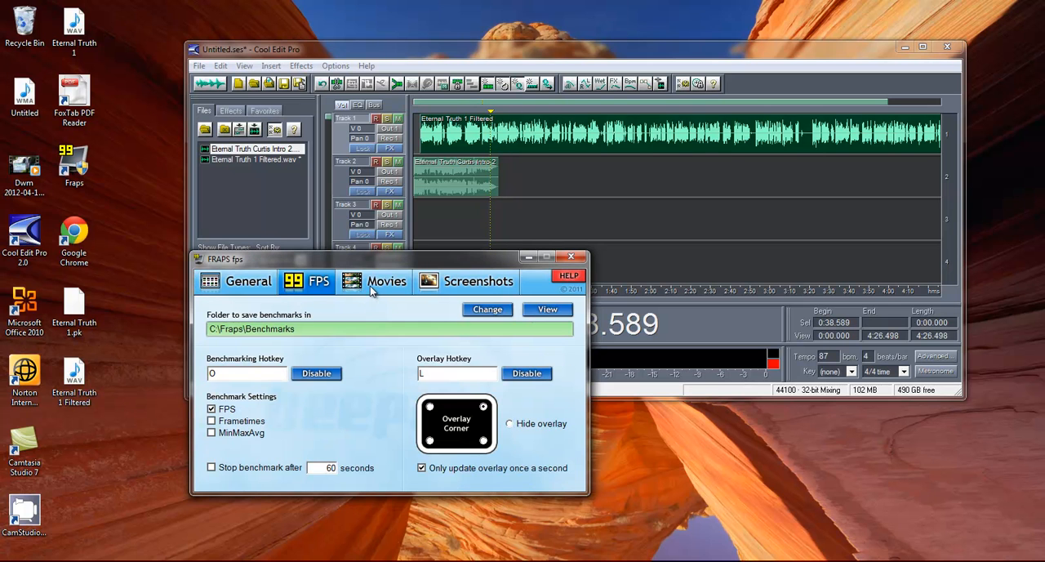
click(370, 286)
click(423, 289)
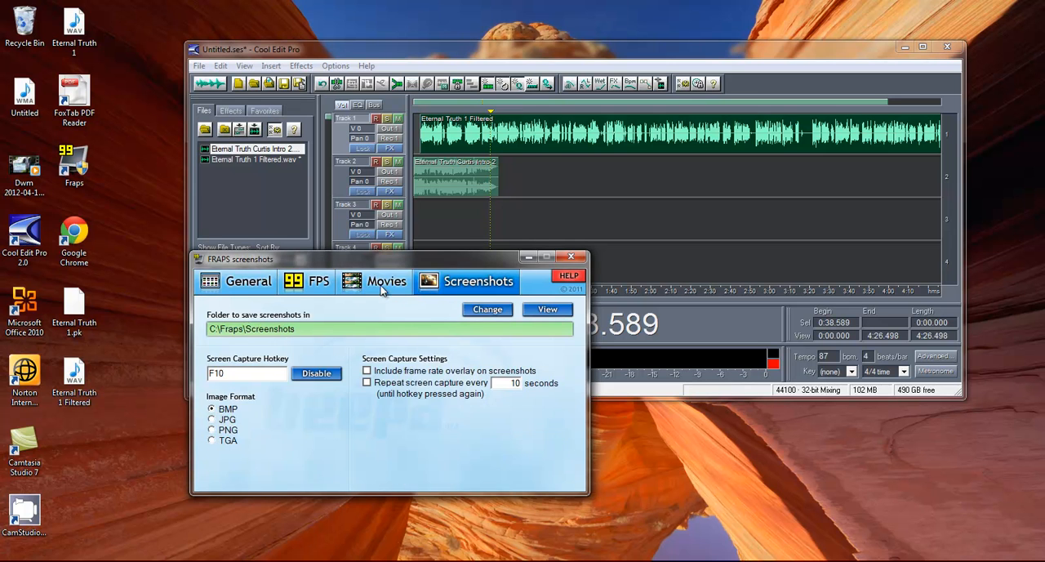
click(383, 290)
click(322, 290)
click(269, 289)
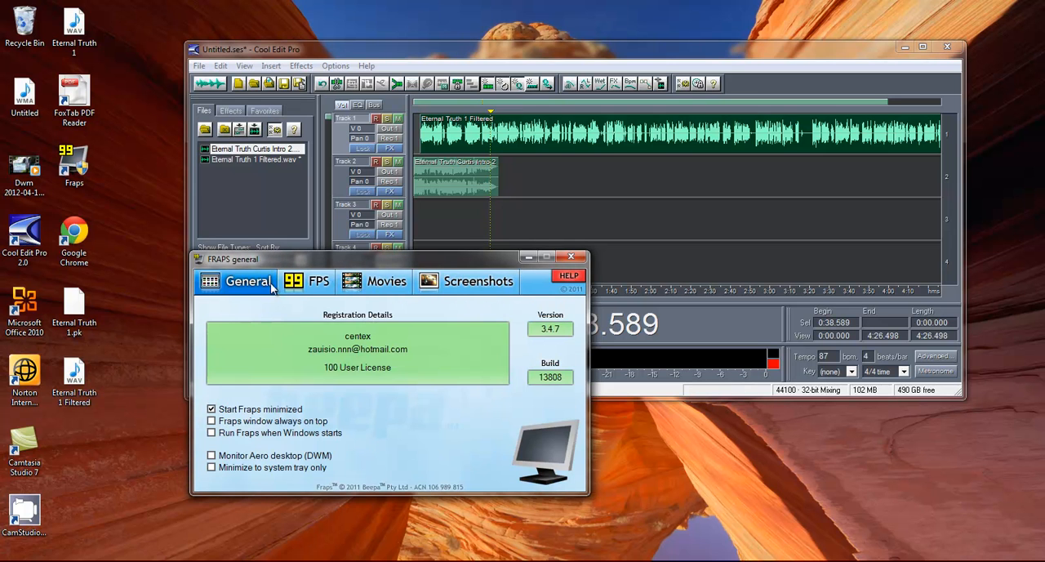
click(309, 281)
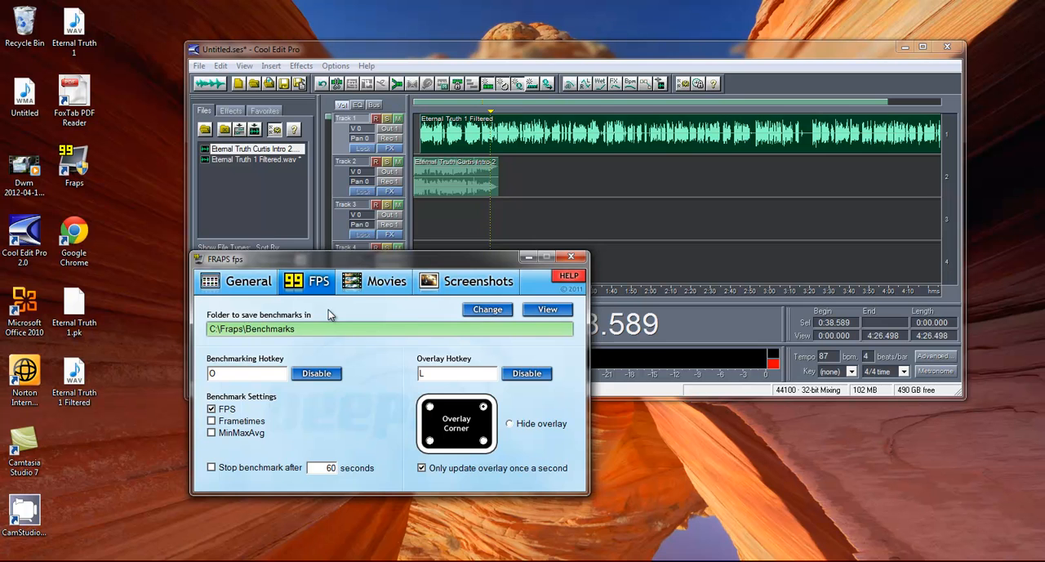
click(347, 289)
click(323, 285)
click(239, 287)
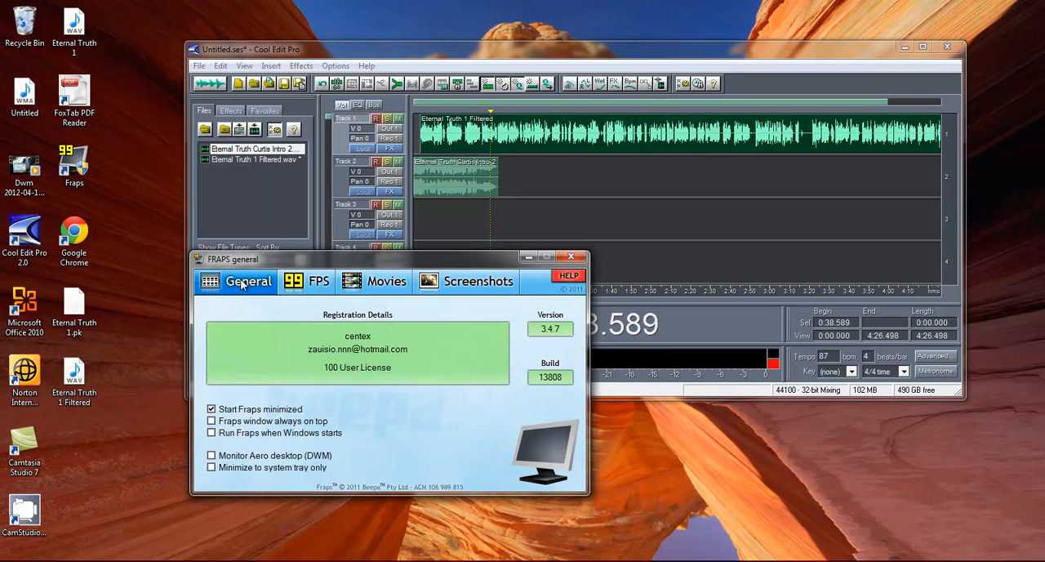
click(306, 283)
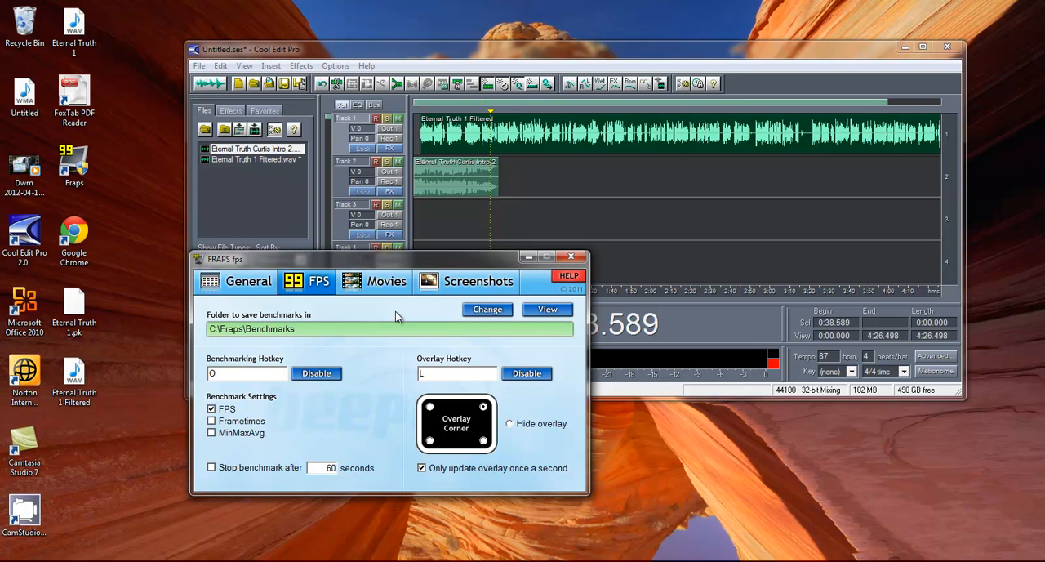
- Review the Fraps benchmark settings and the Movies video and sound capture settings, including the frame rate options
click(224, 283)
click(382, 281)
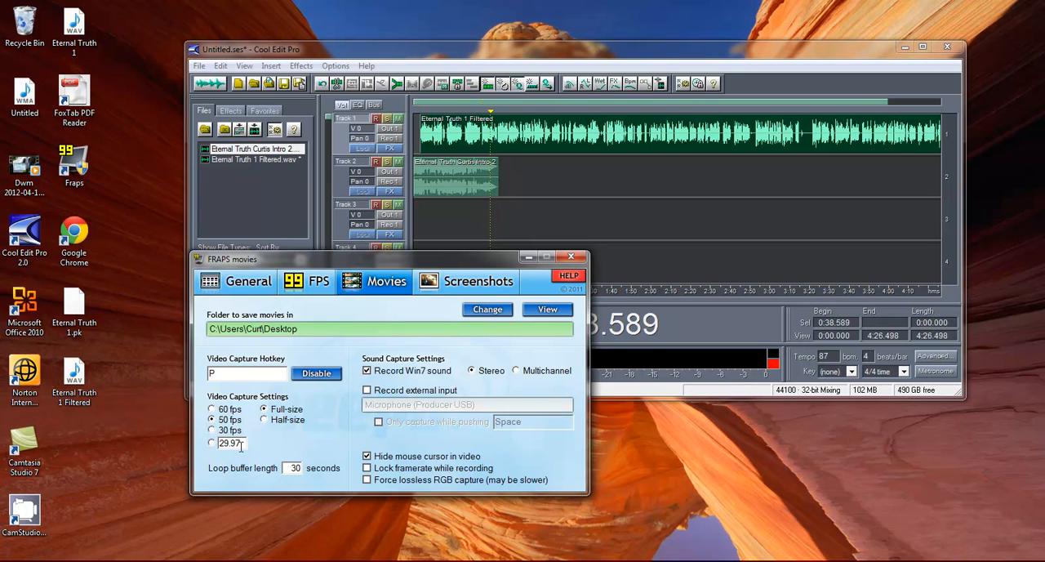
click(311, 285)
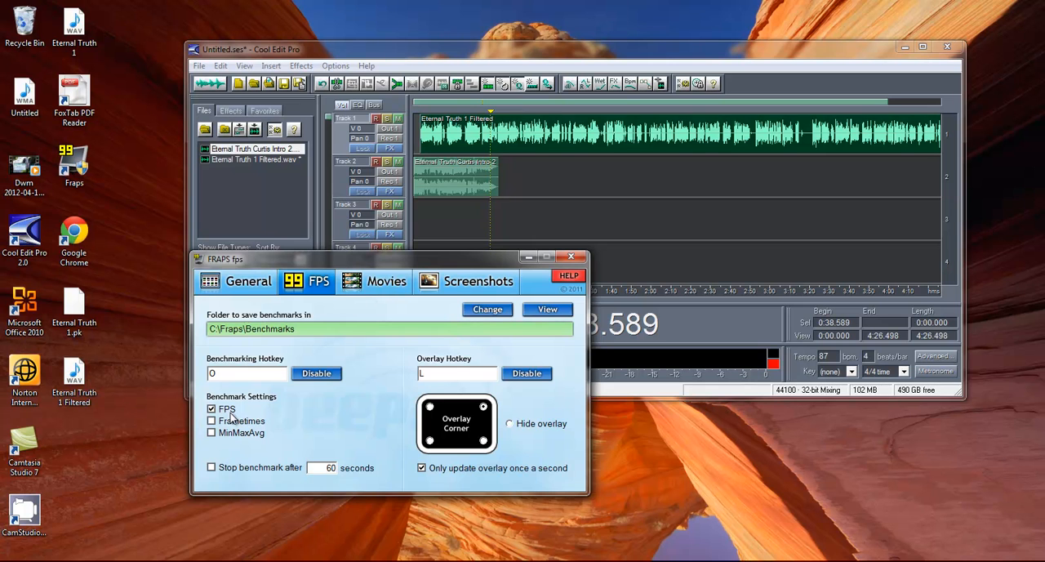
click(358, 290)
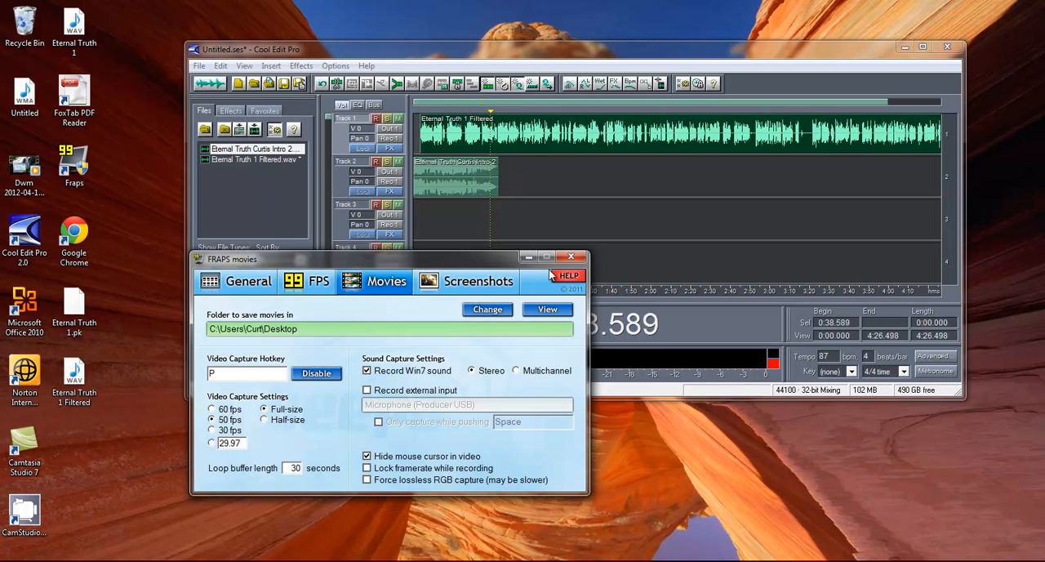
- Exit Fraps completely and shift the Cool Edit Pro window slightly lower on the desktop
click(569, 257)
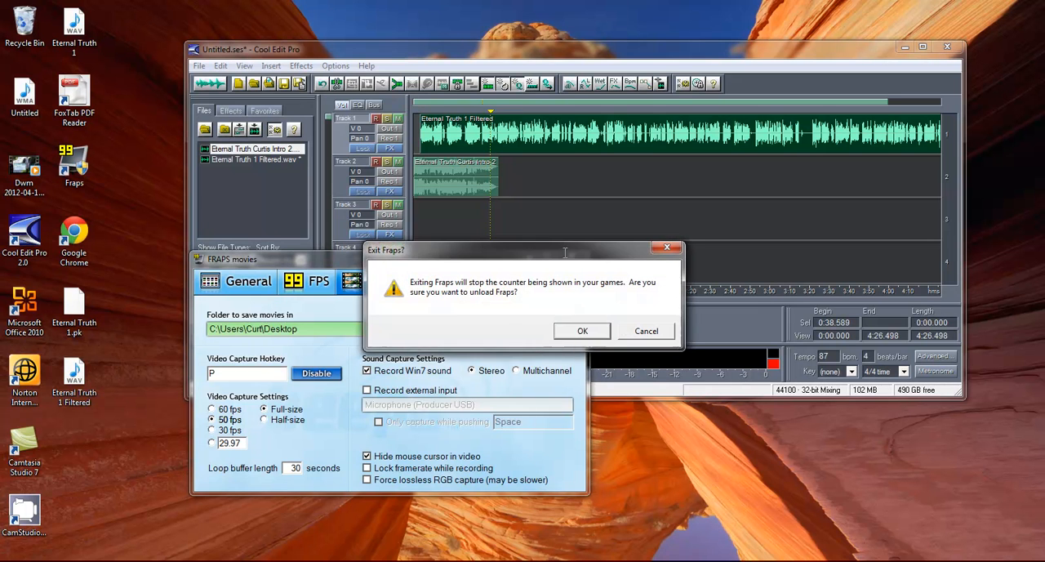
click(582, 331)
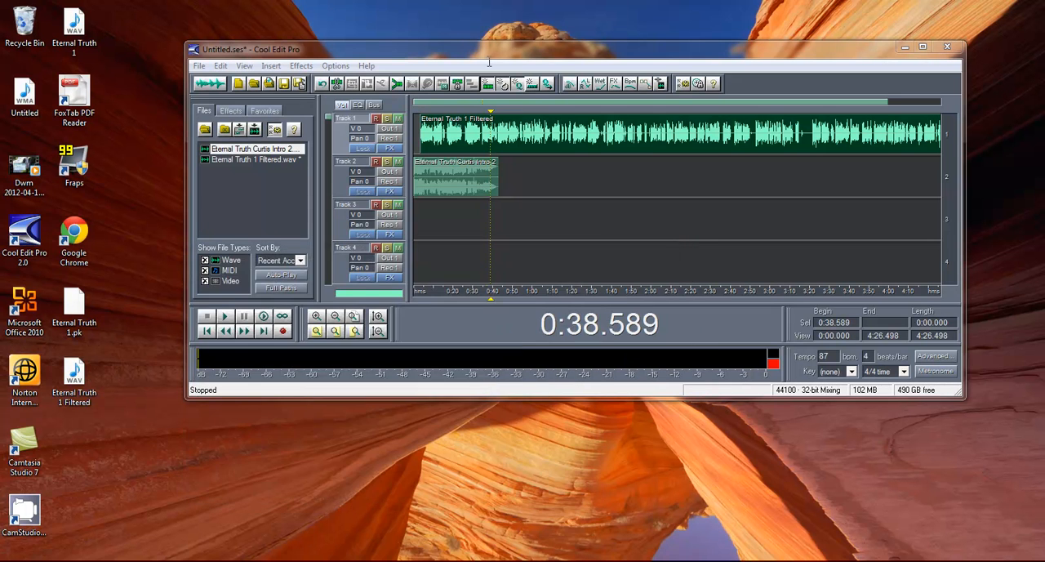
drag(499, 50, 501, 65)
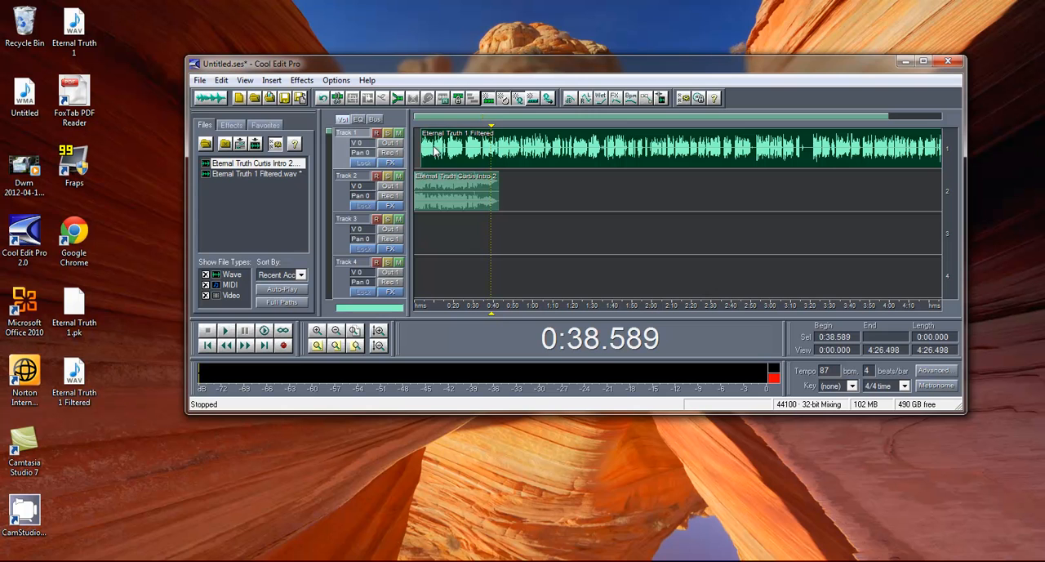
- Open the Eternal Truth 1 Filtered block on Track 1 for waveform editing and place the cursor at about 1:31
click(462, 151)
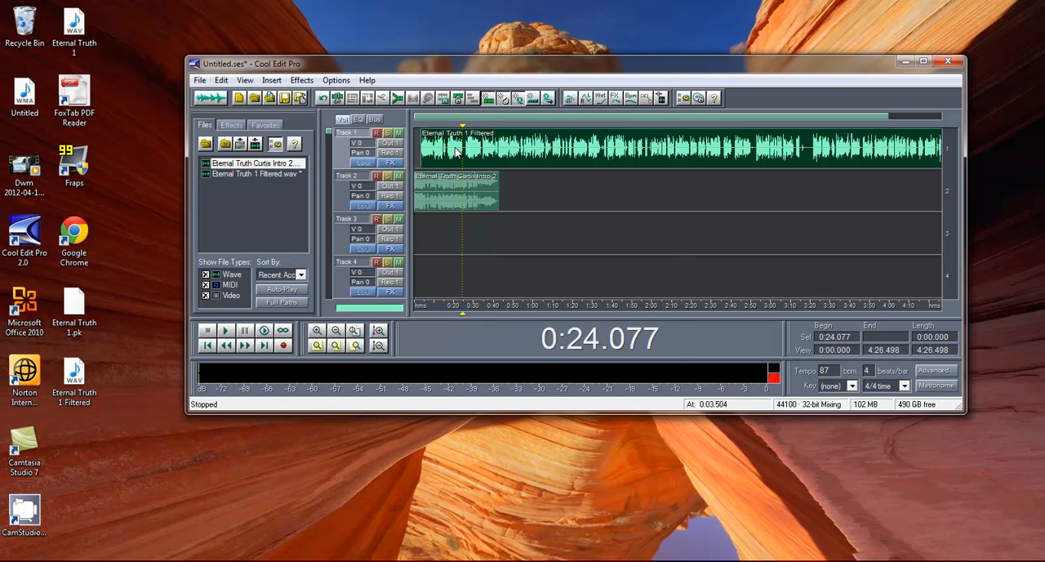
right_click(457, 151)
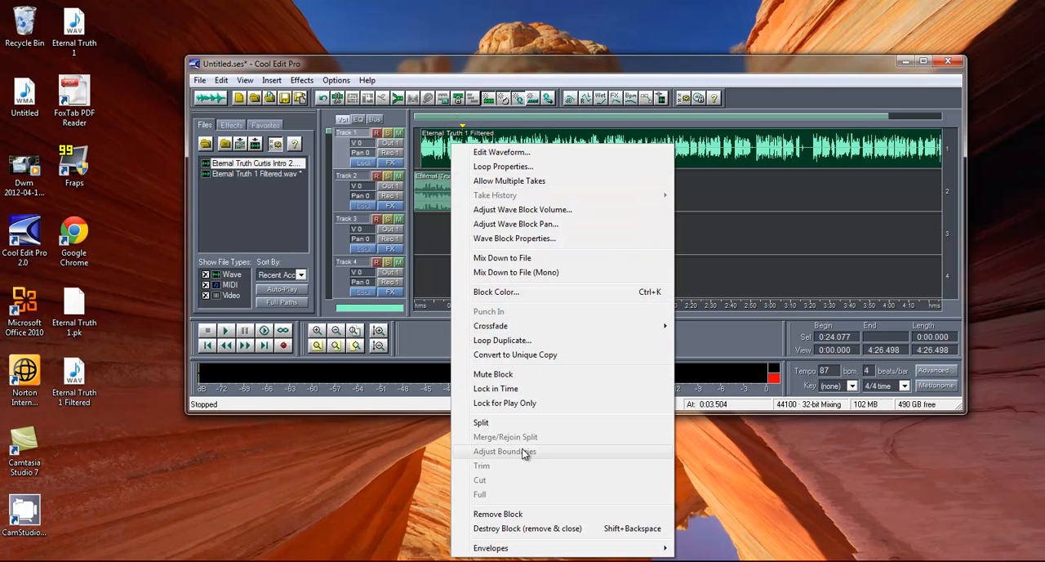
click(512, 154)
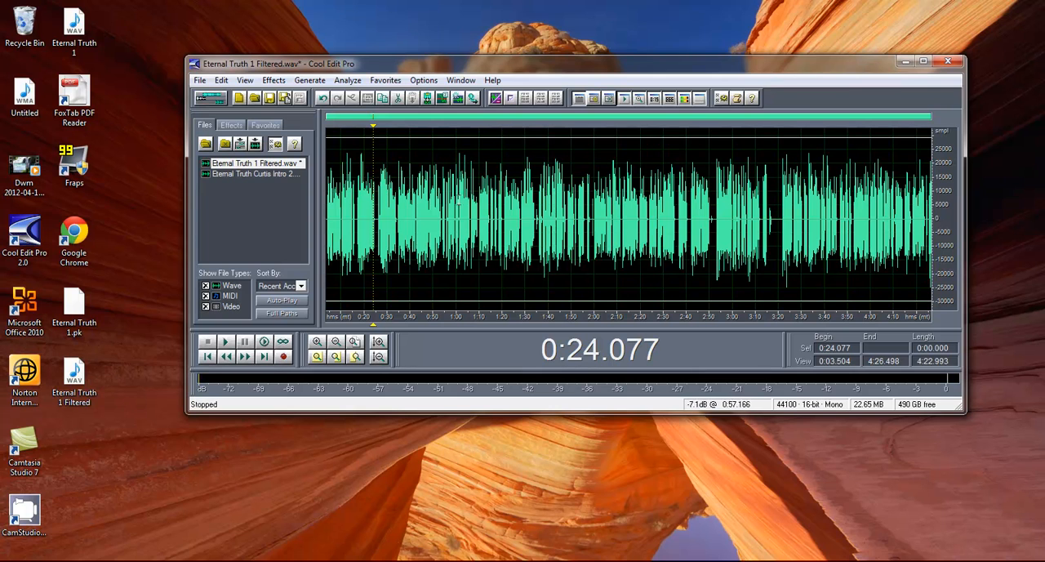
click(529, 219)
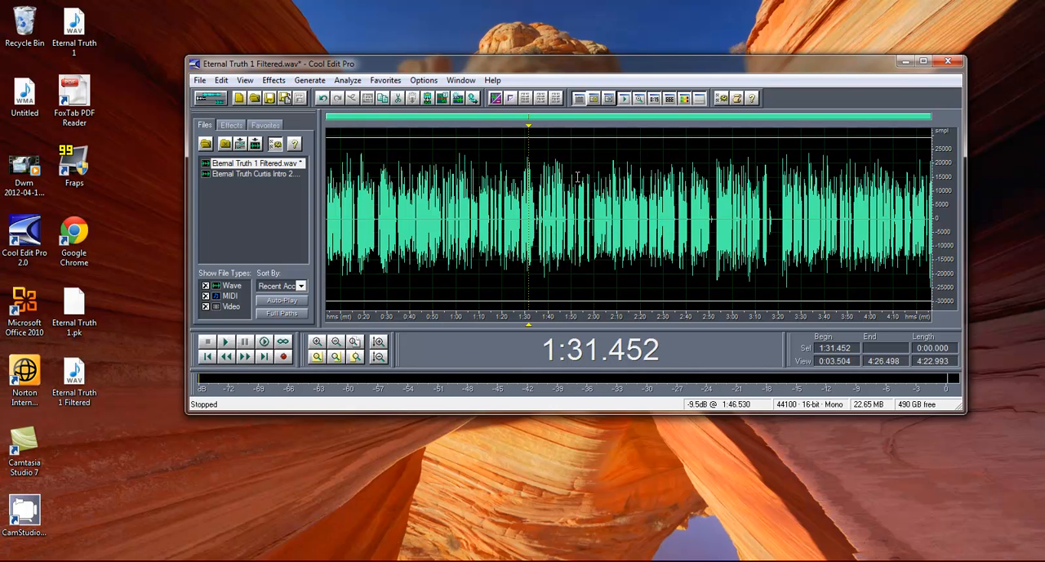